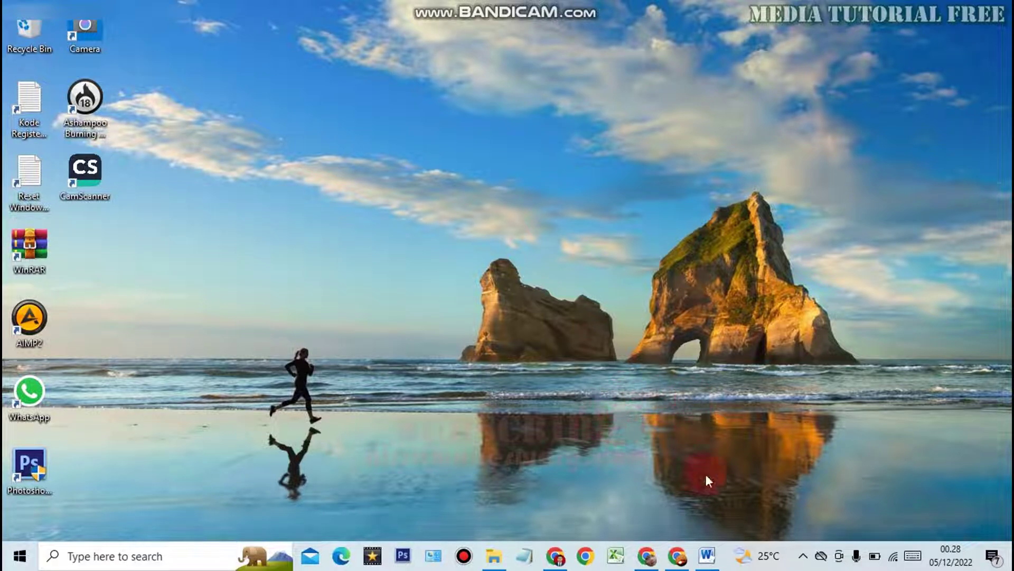
Switch to the green-themed Chrome window, check its download history page, and minimize the window.
left_click(679, 559)
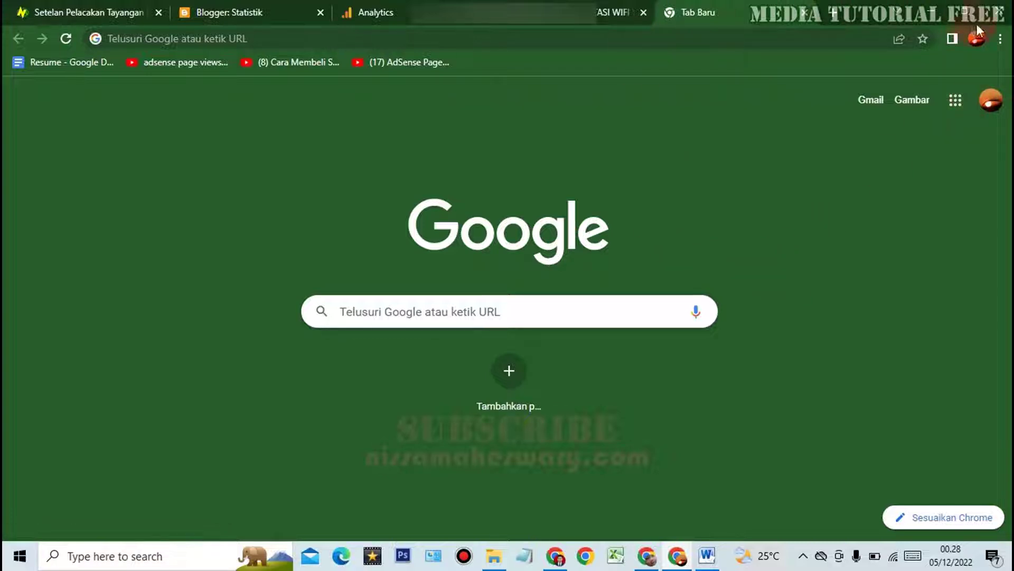
left_click(1000, 39)
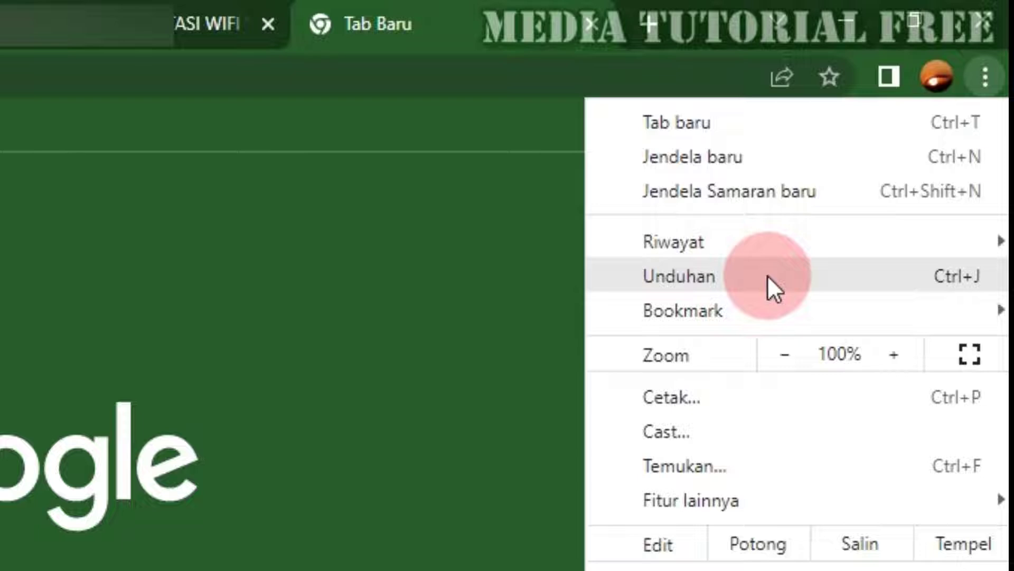
left_click(772, 275)
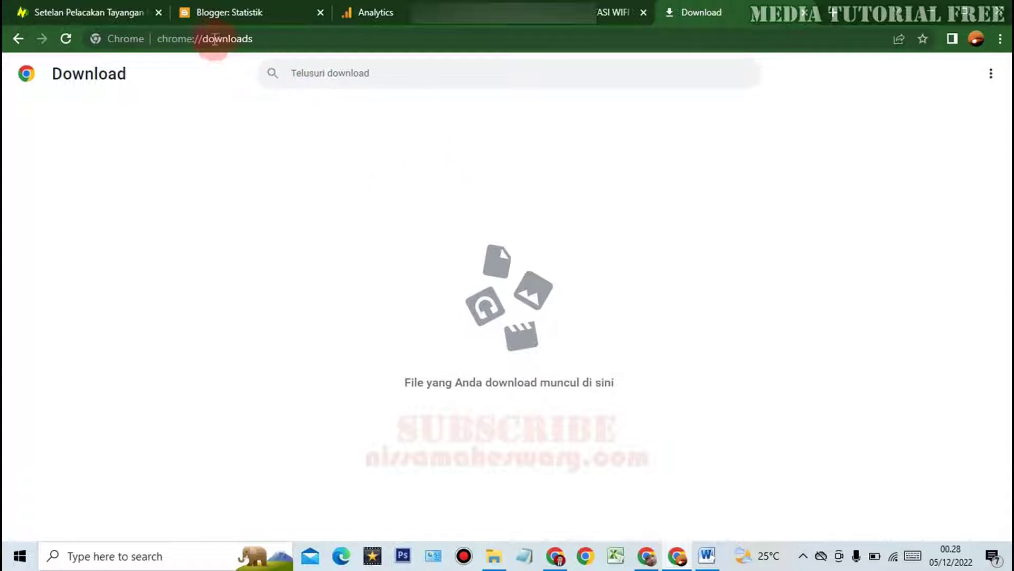
left_click(930, 11)
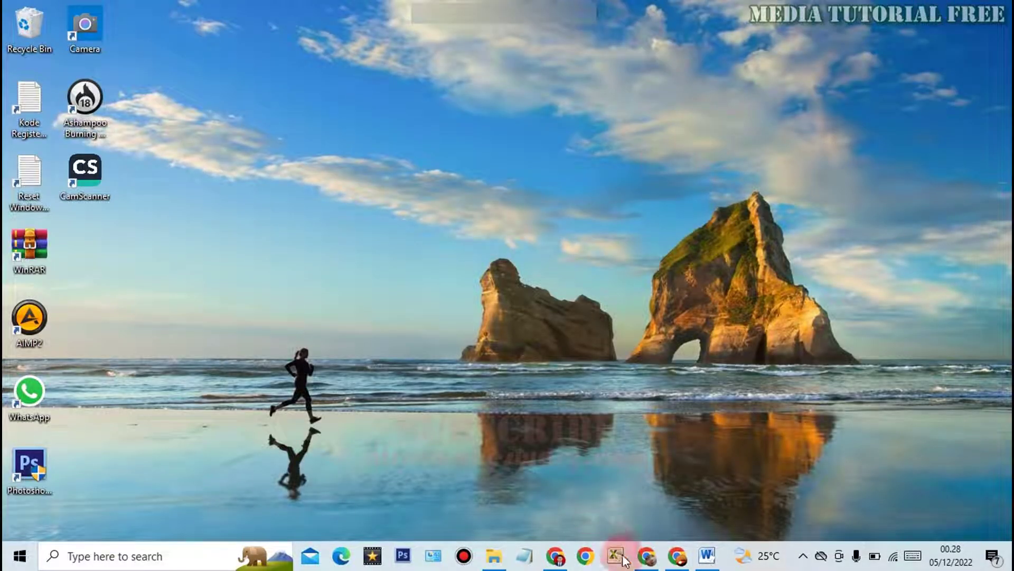
In the red-themed Chrome window, open the download history and remove the Tanda-Seru-Internet.webp entry.
left_click(555, 556)
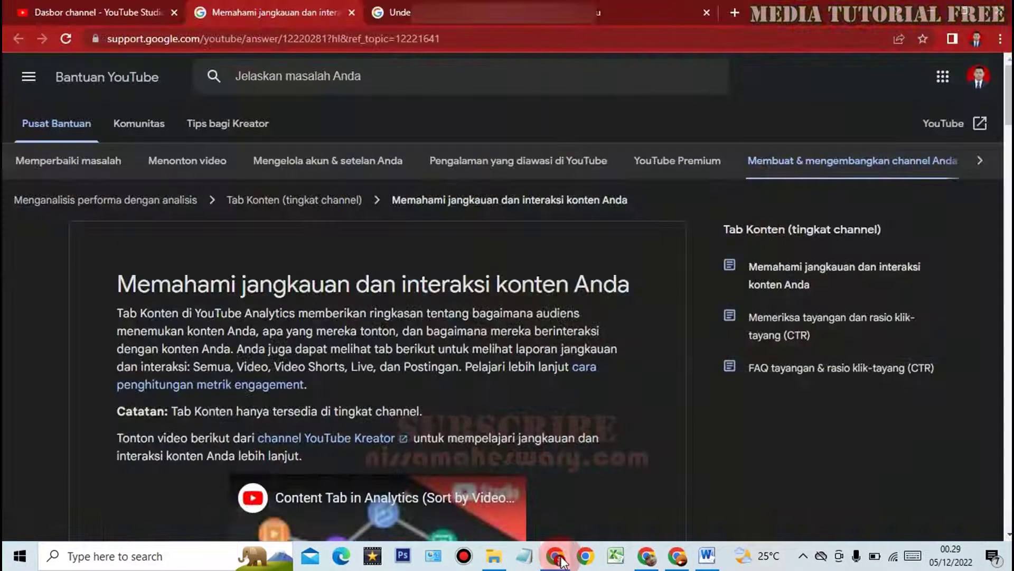
left_click(602, 13)
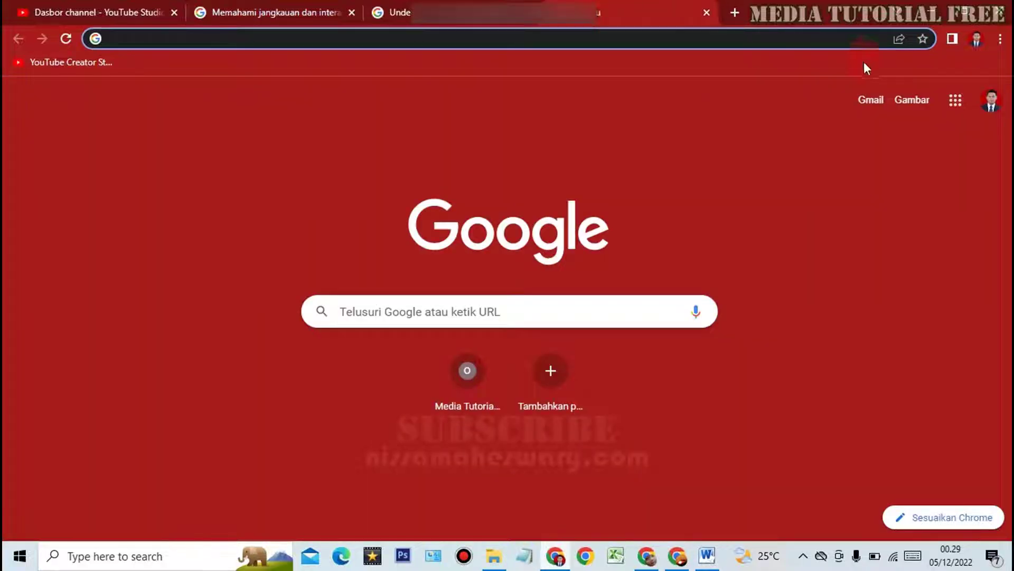
left_click(1000, 39)
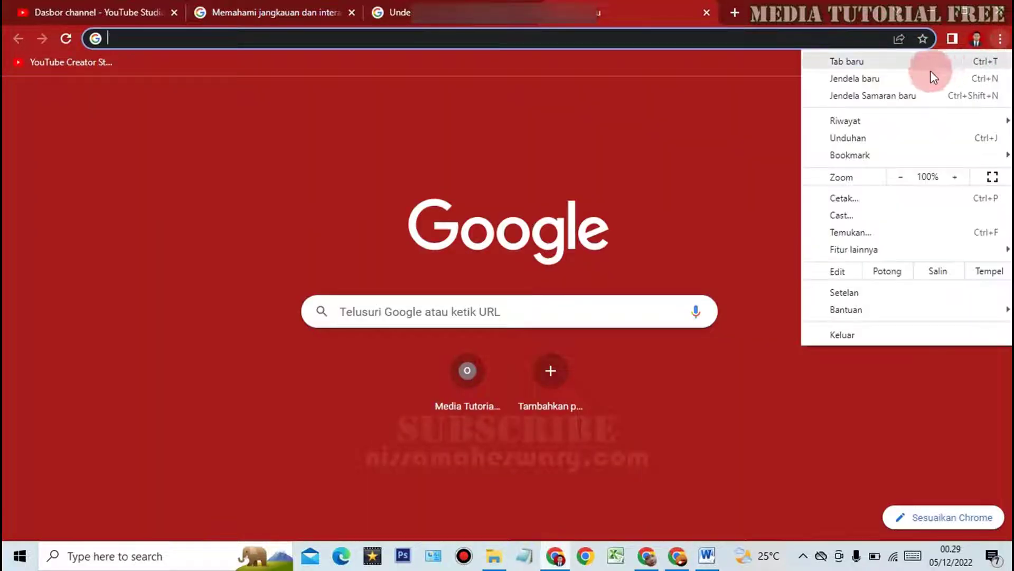
left_click(958, 142)
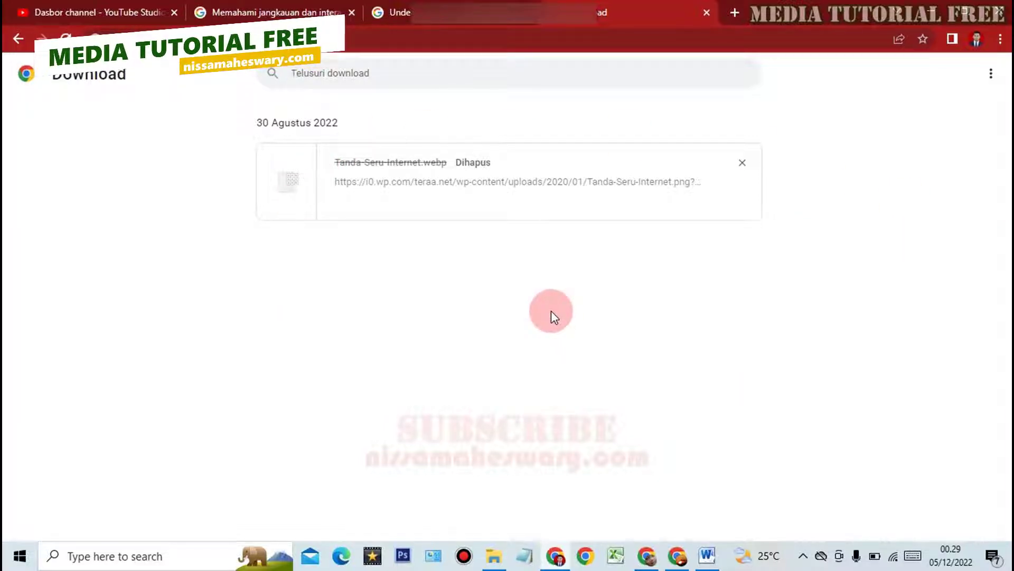
left_click(742, 163)
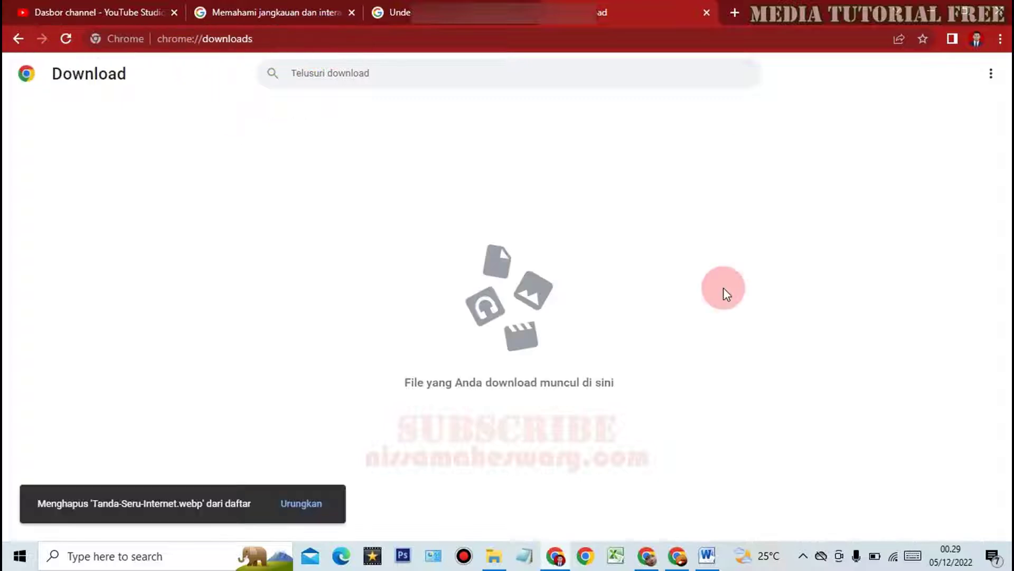
Switch to File Explorer and show the contents of the Downloads folder.
left_click(494, 554)
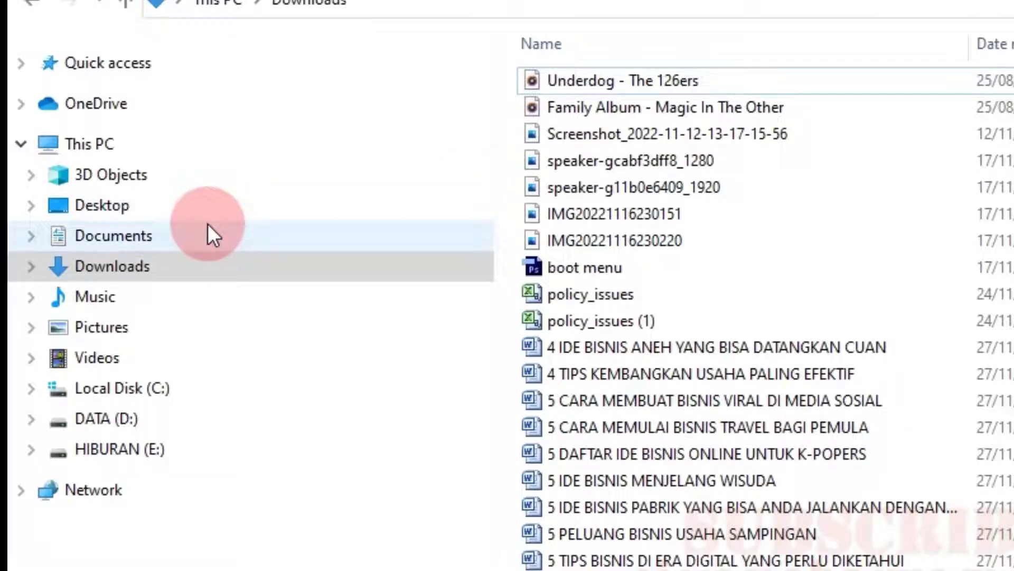
left_click(176, 266)
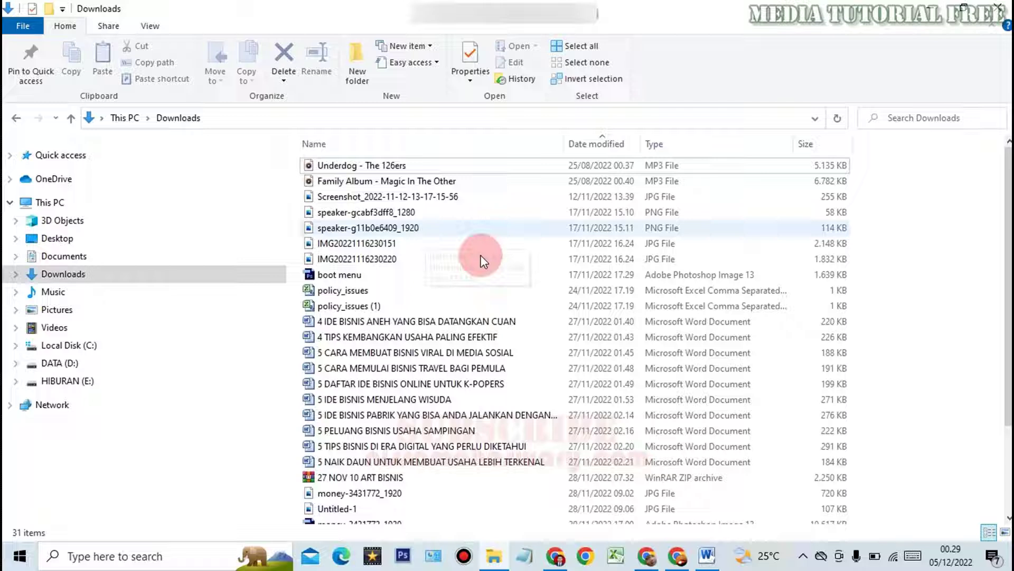
left_click(615, 277)
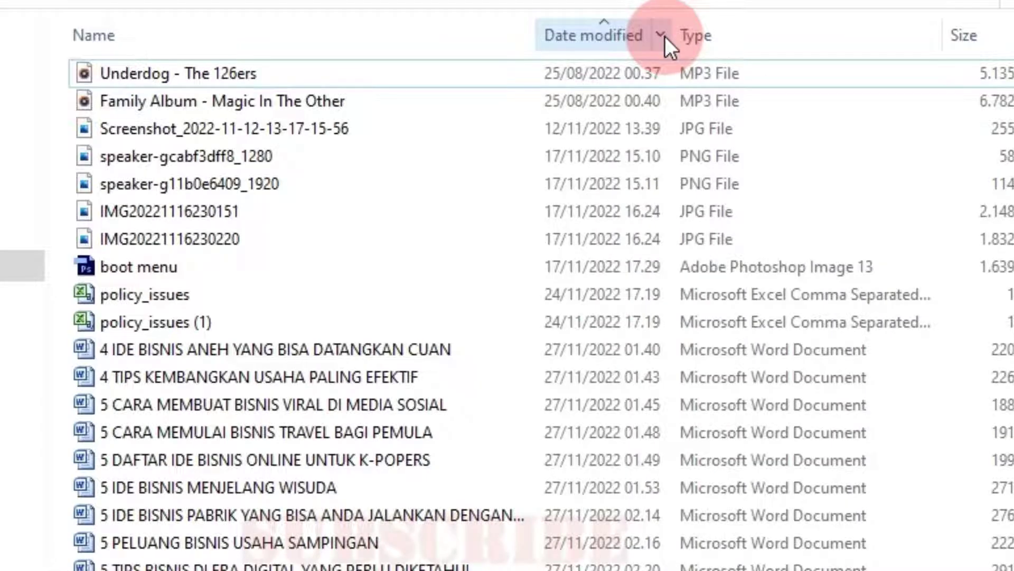
Filter the Downloads files by date modified, trying 1, 2 and 4 December 2022 in turn.
left_click(661, 35)
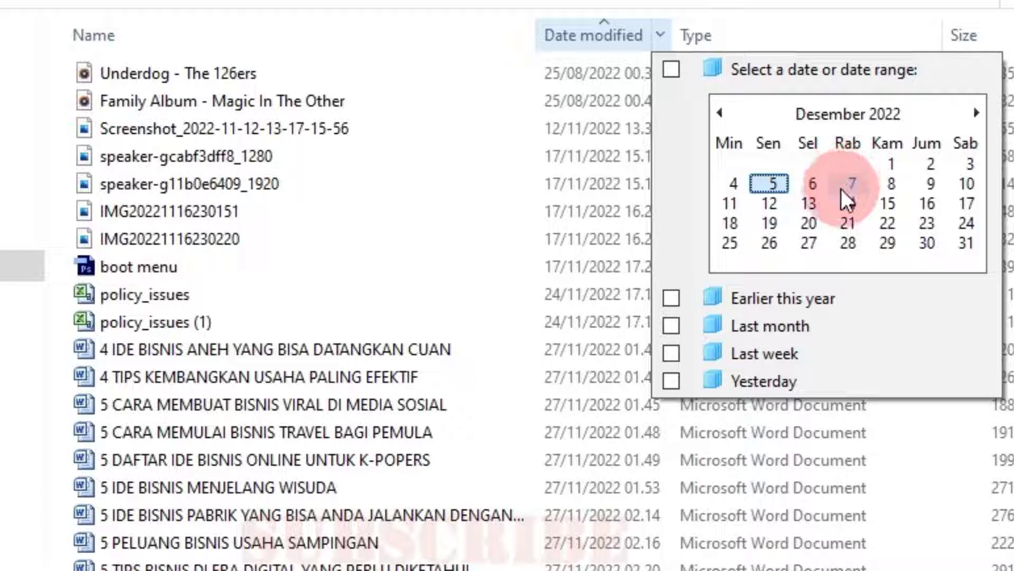
left_click(894, 164)
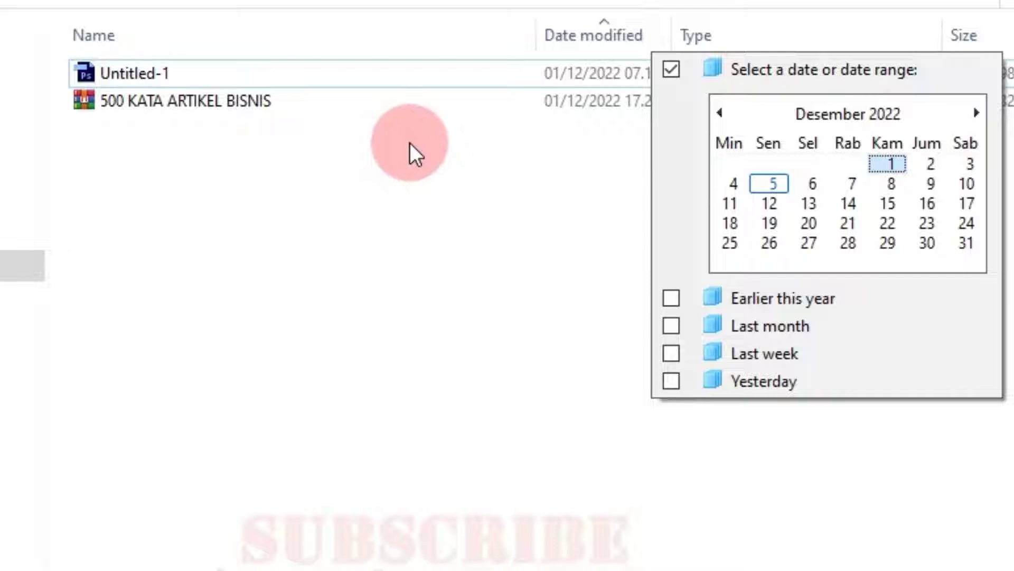
left_click(931, 165)
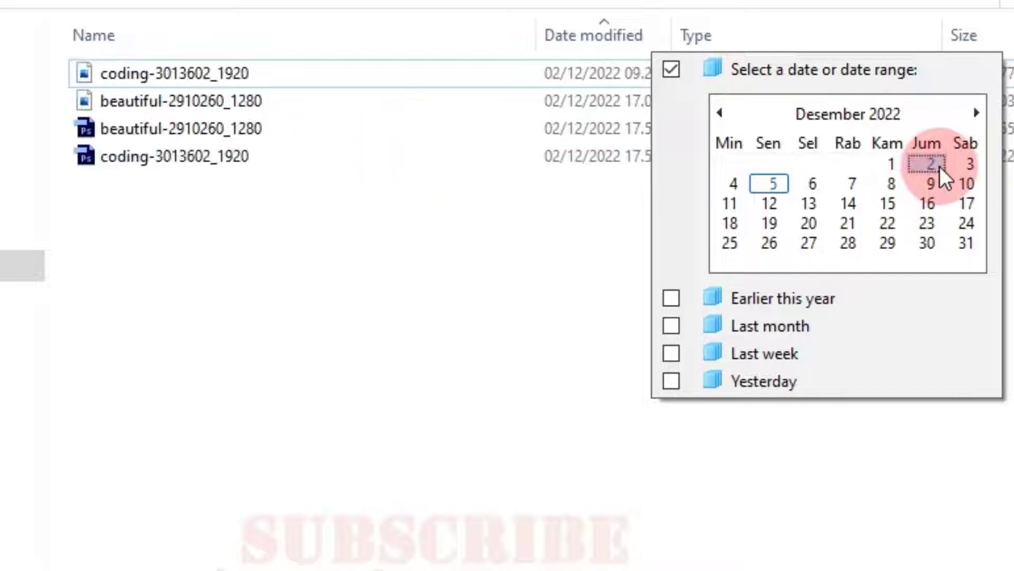
left_click(734, 185)
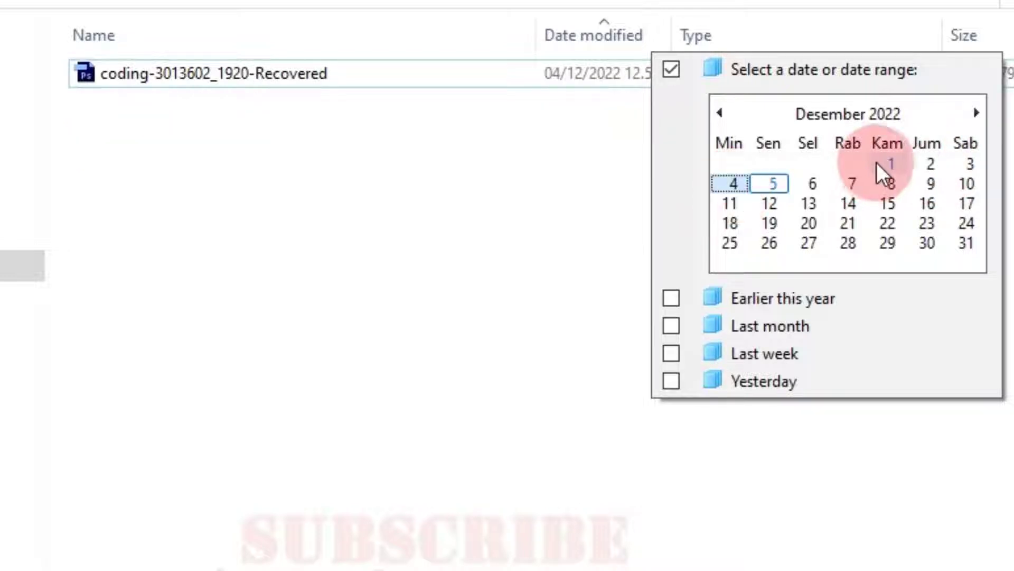
Change the date-modified filter to 8 October 2022.
left_click(716, 115)
left_click(715, 115)
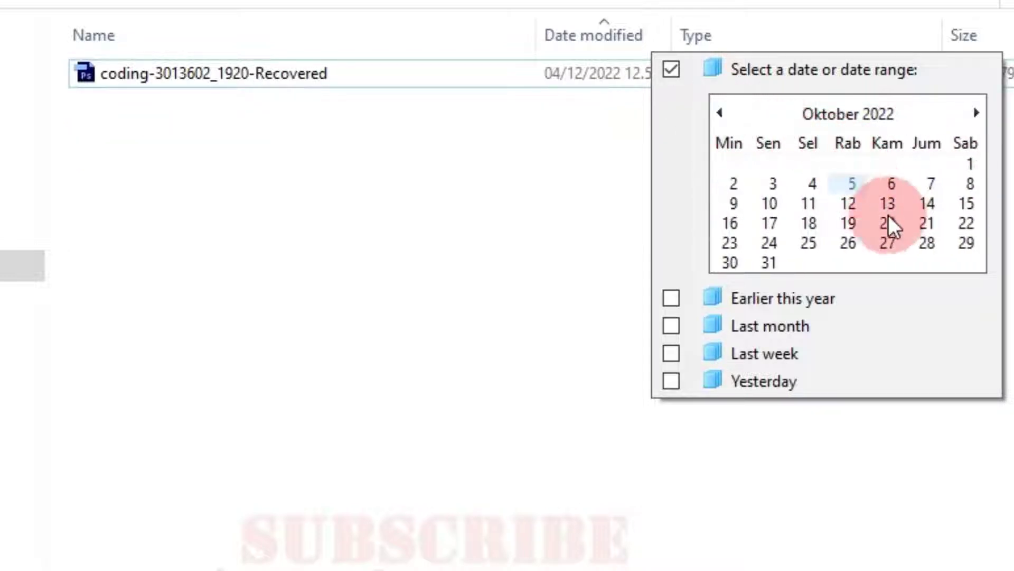
left_click(974, 184)
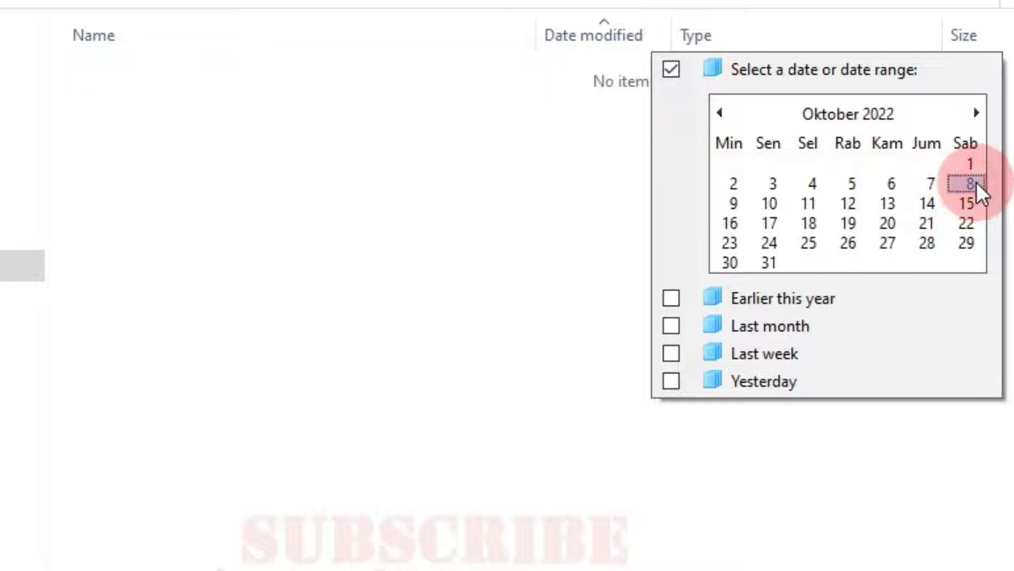
Clear the date-modified filter so that all files in the Downloads folder are listed.
left_click(654, 39)
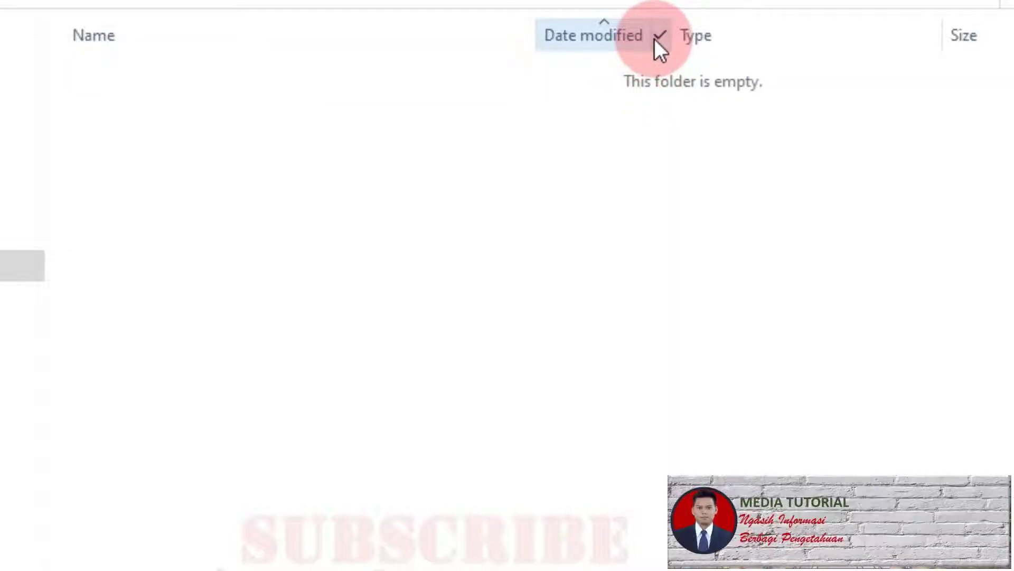
left_click(655, 39)
left_click(675, 74)
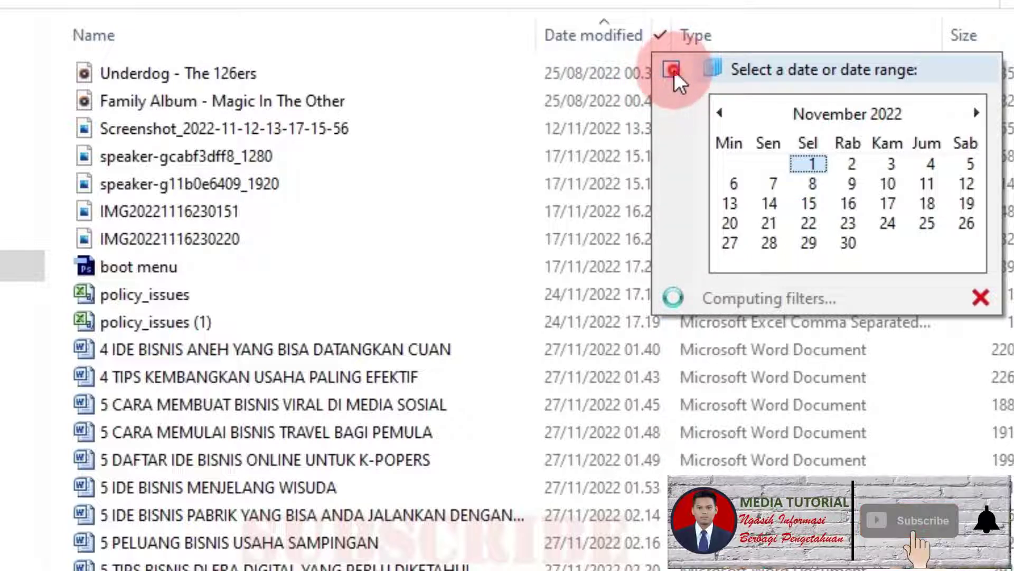
left_click(672, 70)
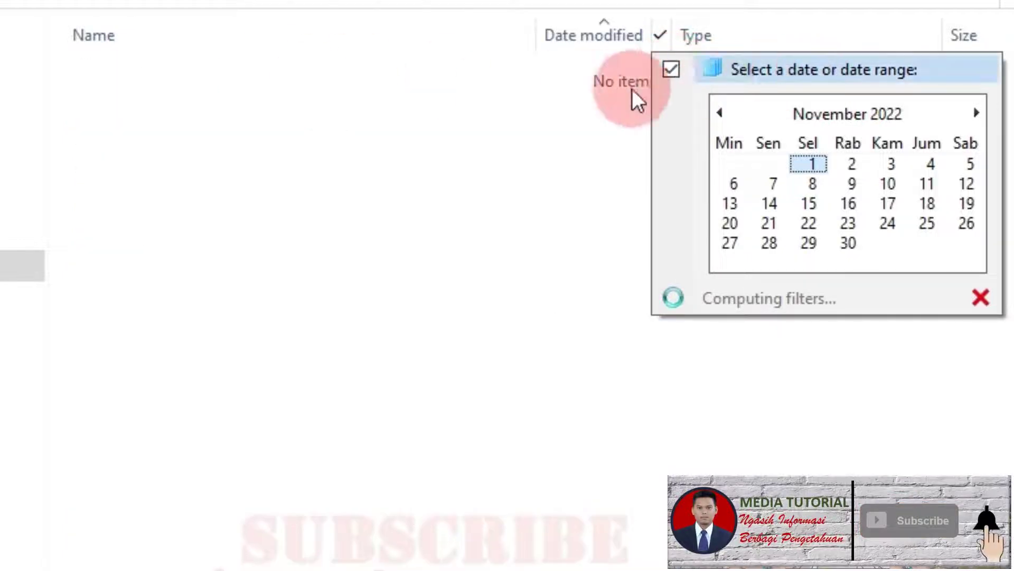
left_click(672, 70)
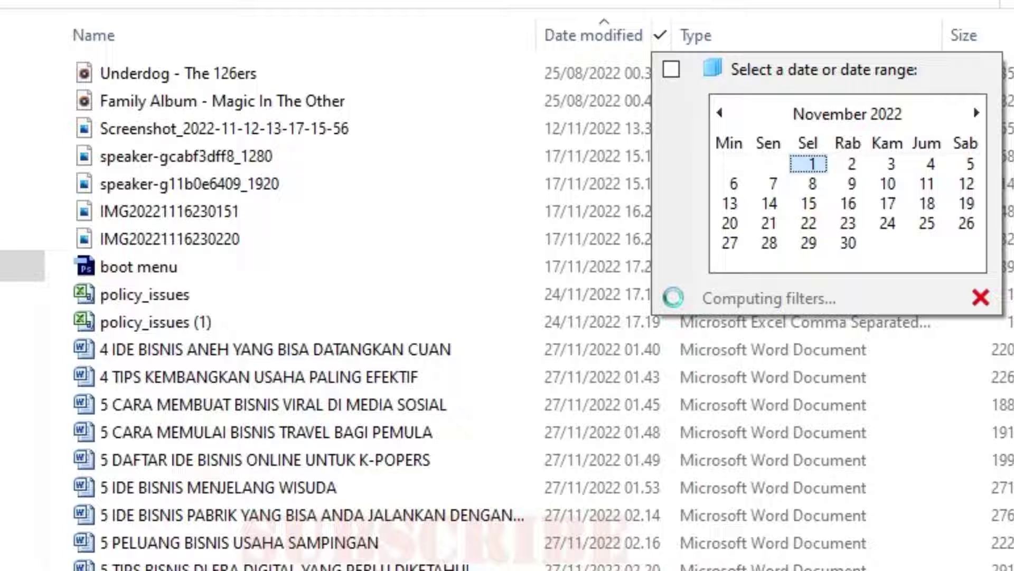
key("Escape")
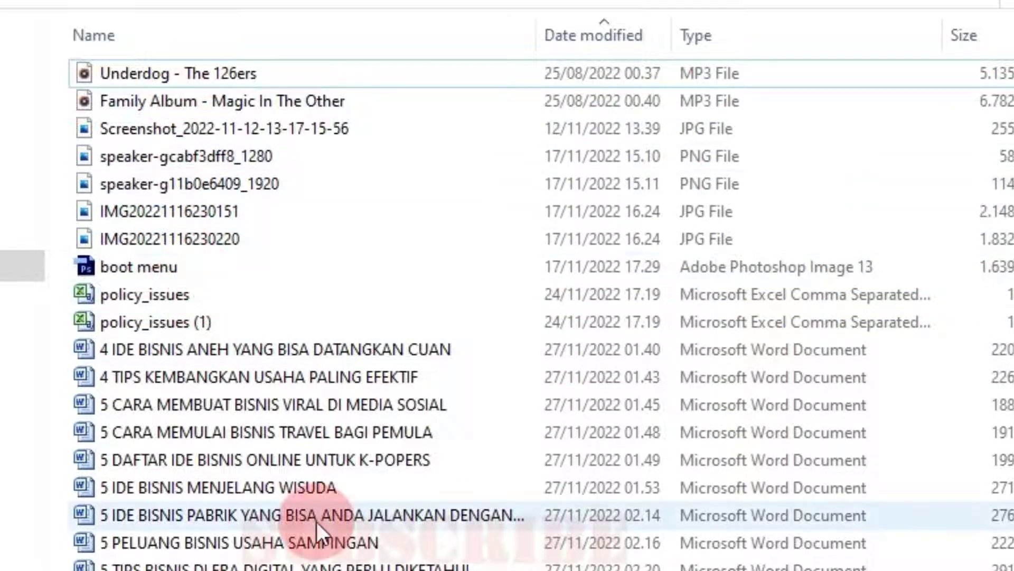
Filter the Downloads files by type to show only JPG files, and clear that filter.
scroll(316, 521, "down", 1)
scroll(562, 348, "up", 1)
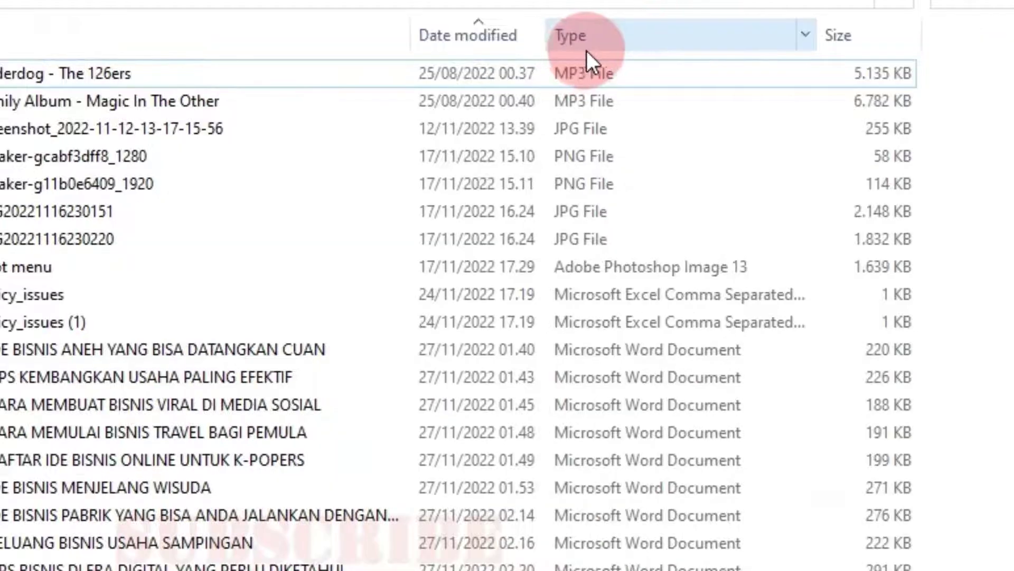
left_click(805, 35)
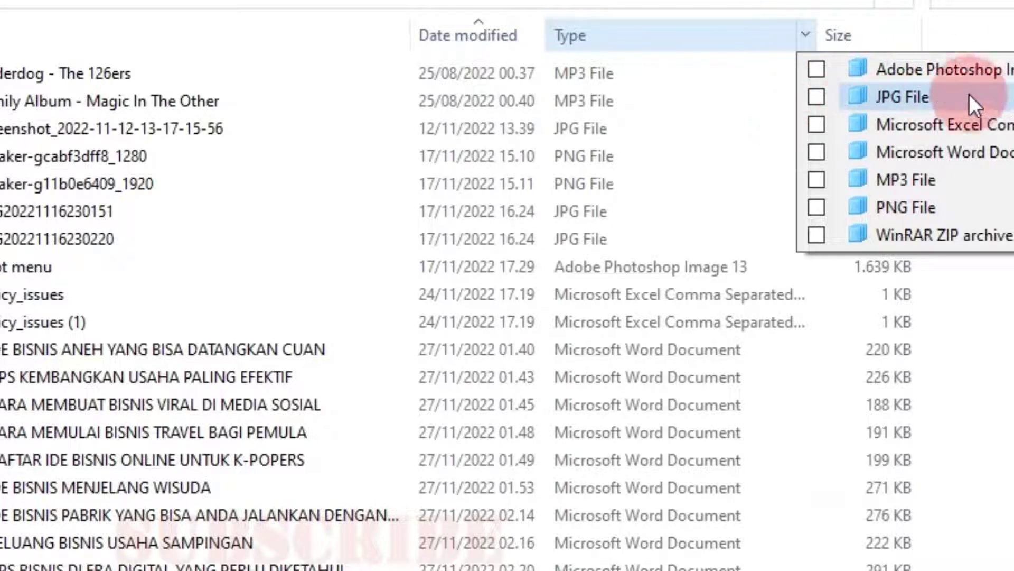
left_click(817, 98)
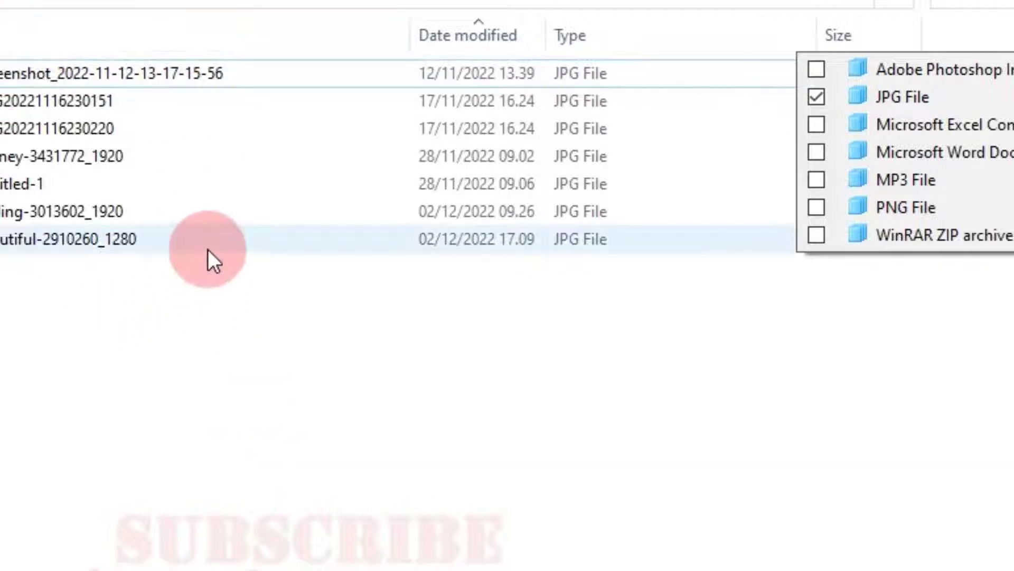
left_click(814, 99)
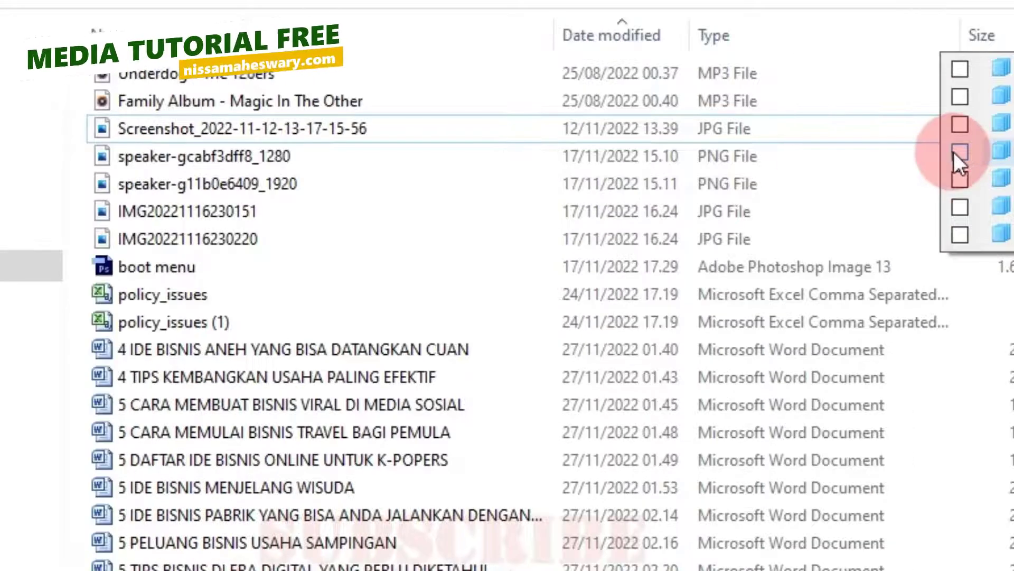
Filter the files to Microsoft Word documents, clear that filter, and try the PNG file type.
left_click(960, 154)
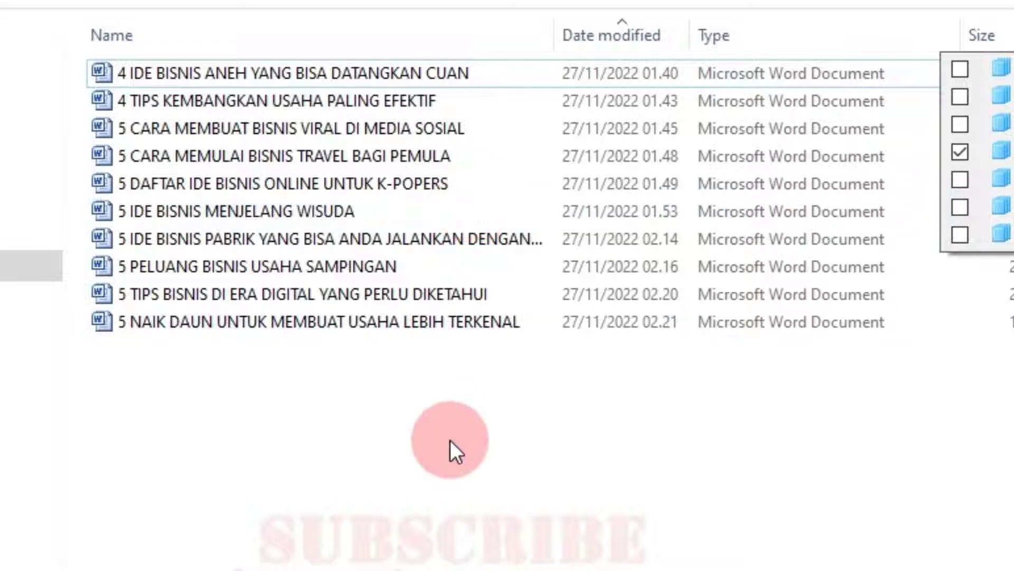
left_click(960, 152)
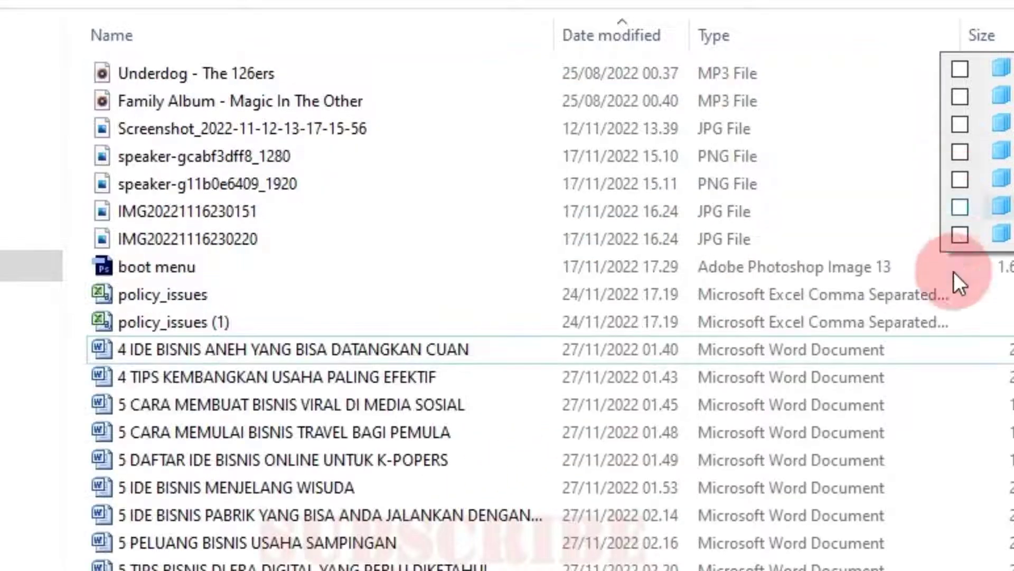
left_click(959, 207)
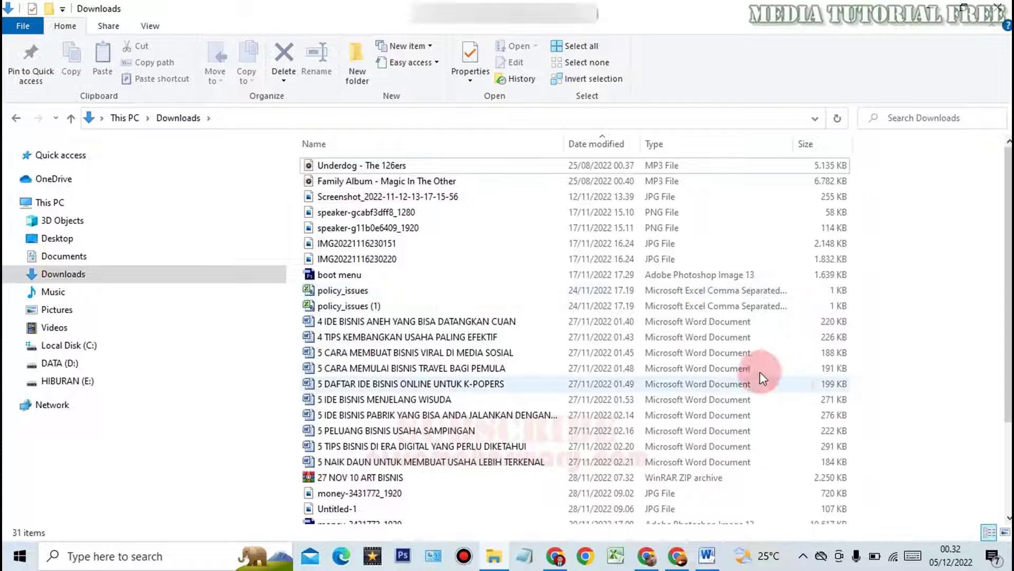
Look through the files in the Downloads folder, select them all and delete them.
scroll(655, 400, "down", 2)
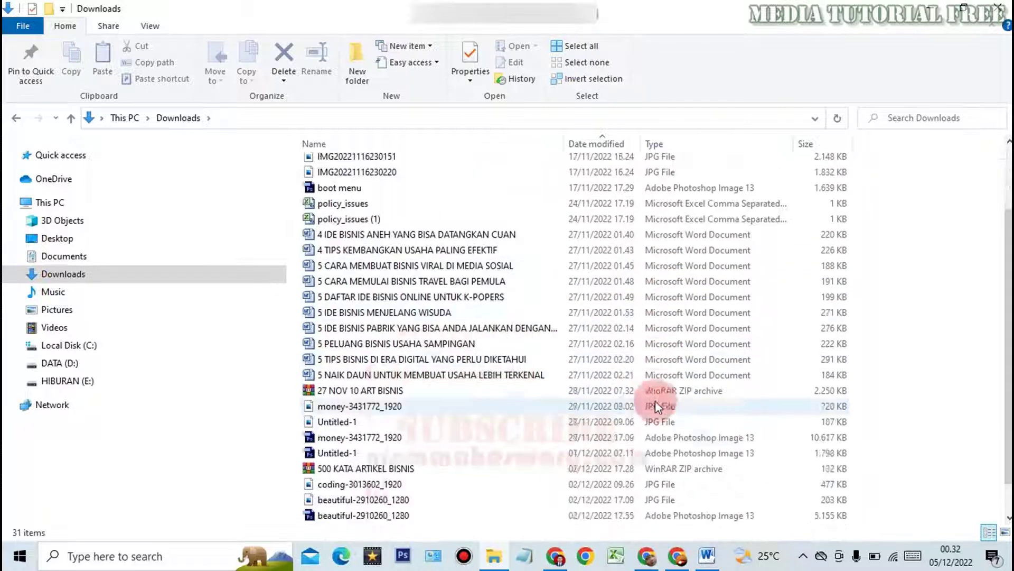
scroll(631, 413, "up", 2)
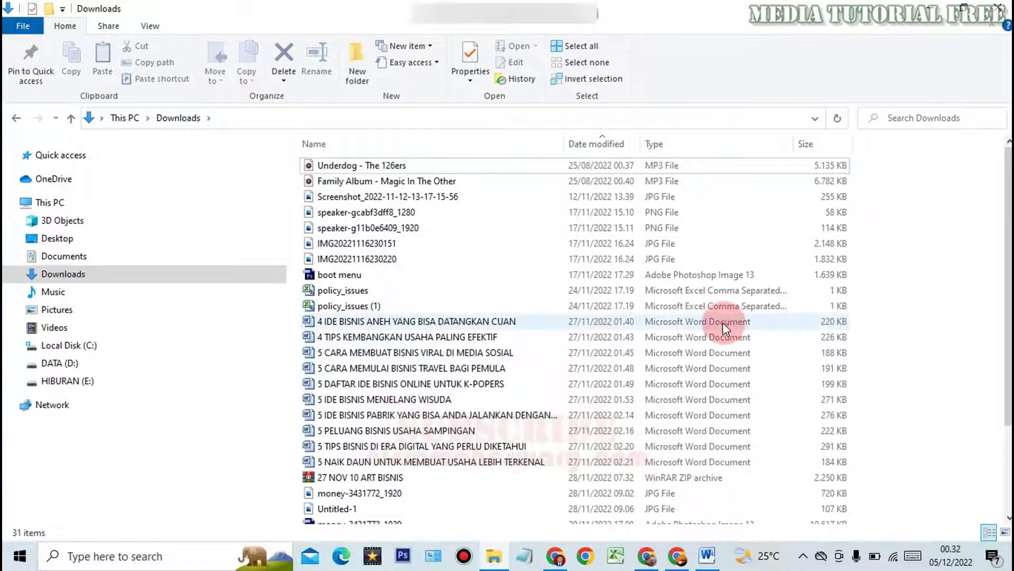
scroll(723, 323, "down", 3)
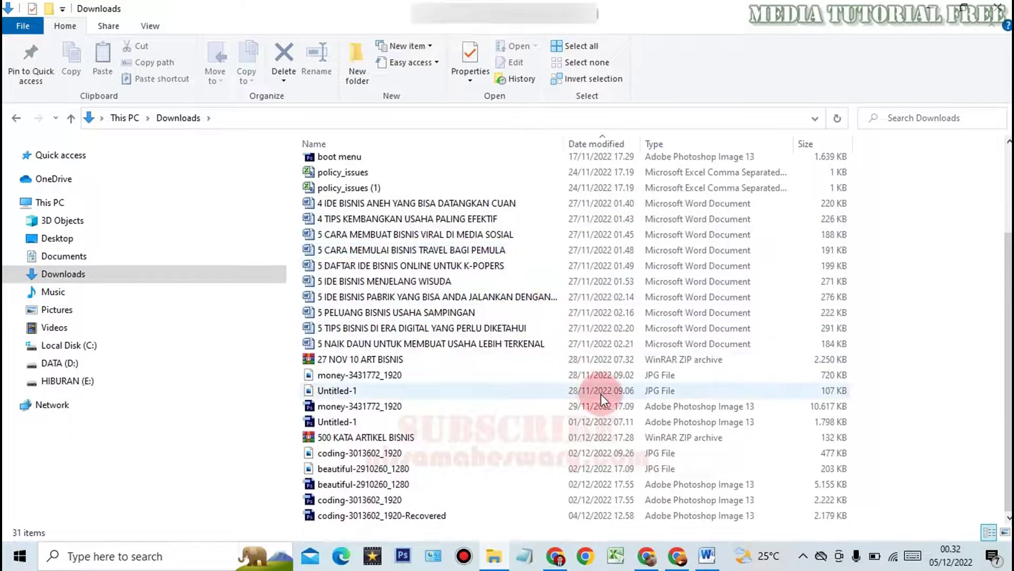
left_click(120, 284)
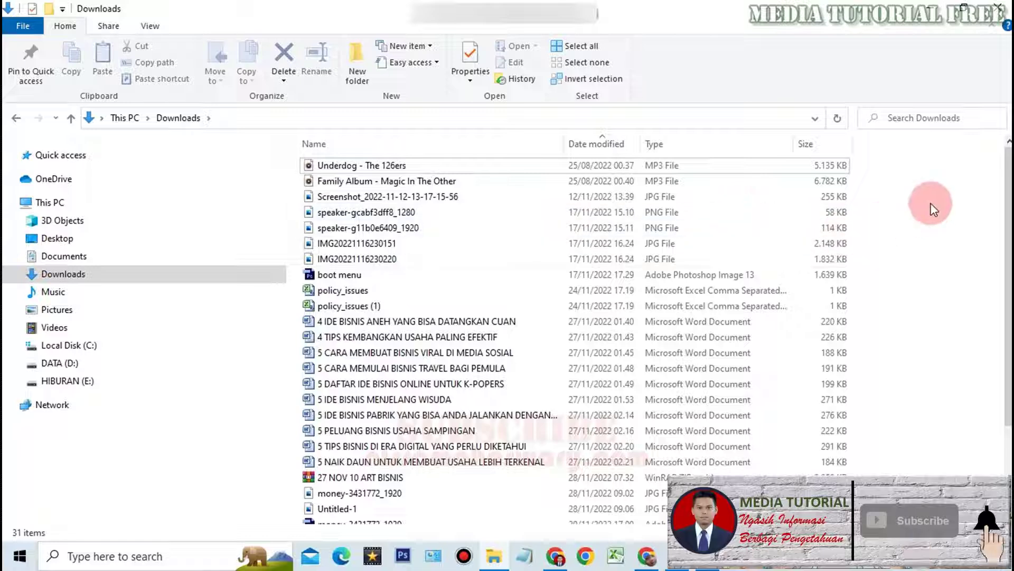
key("ctrl+a")
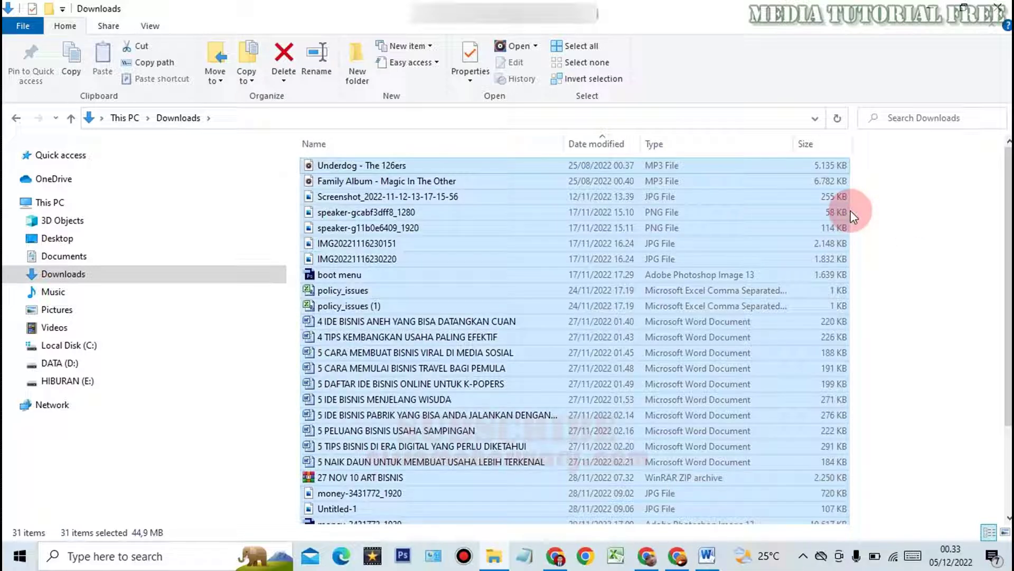
key("Delete")
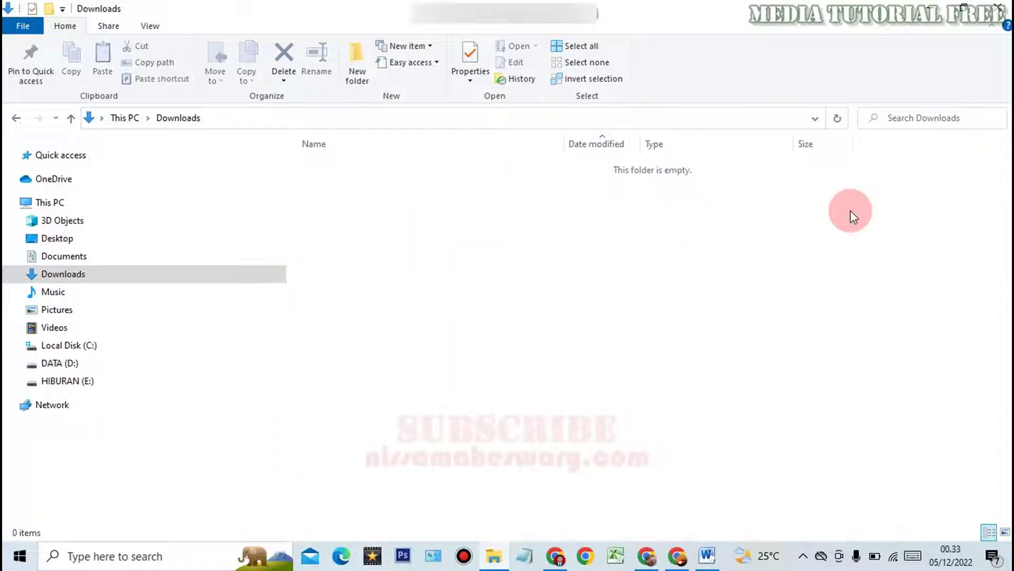